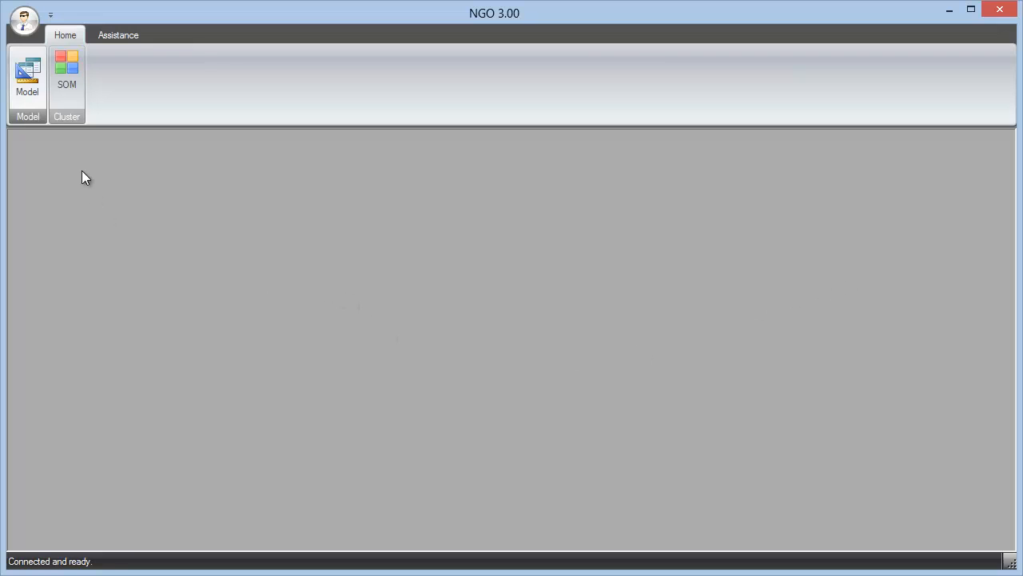
Open a maximized Model Builder and load the data from C:\DATA\DemoAC.csv
left_click(27, 74)
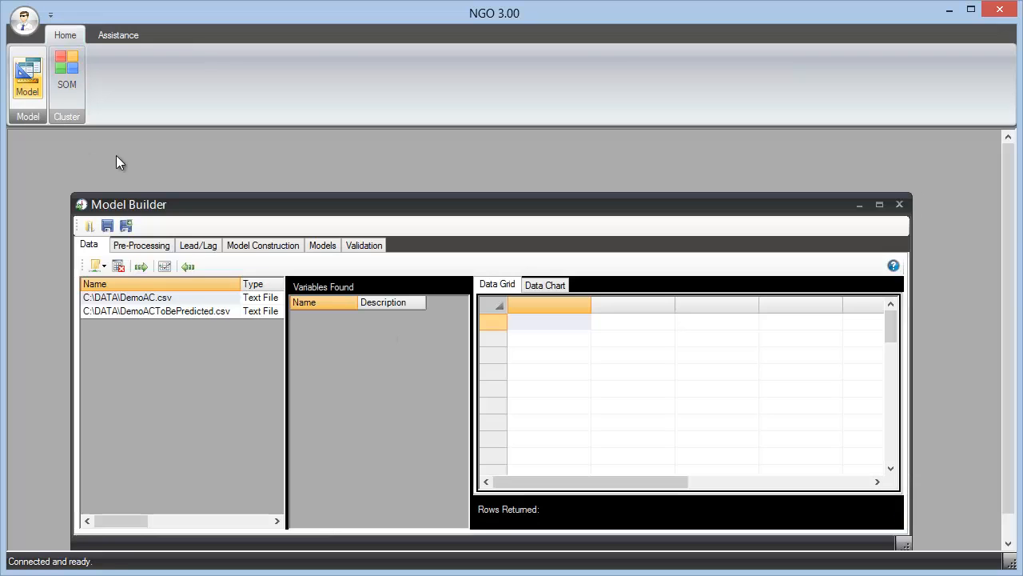
double_click(226, 205)
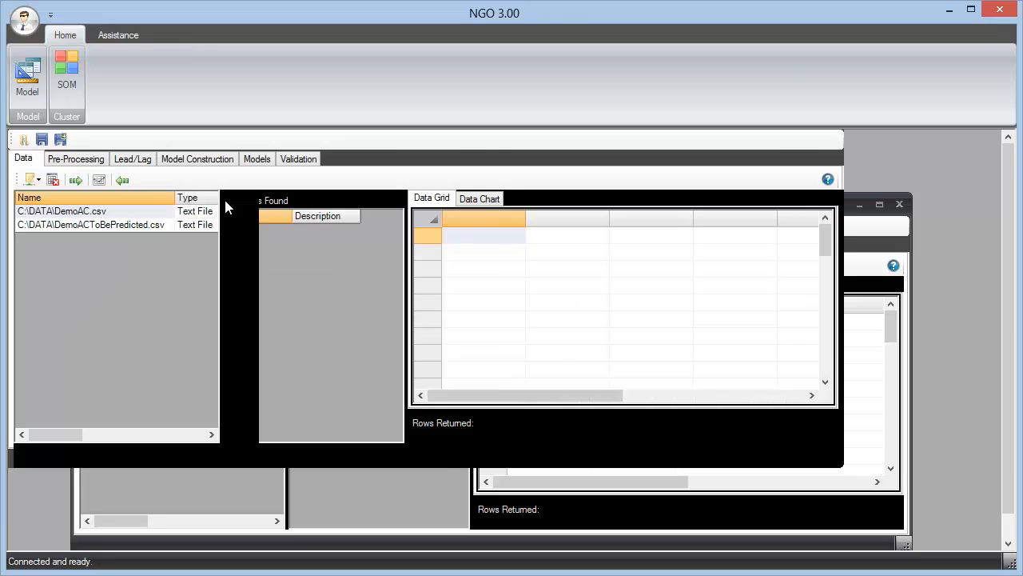
double_click(93, 212)
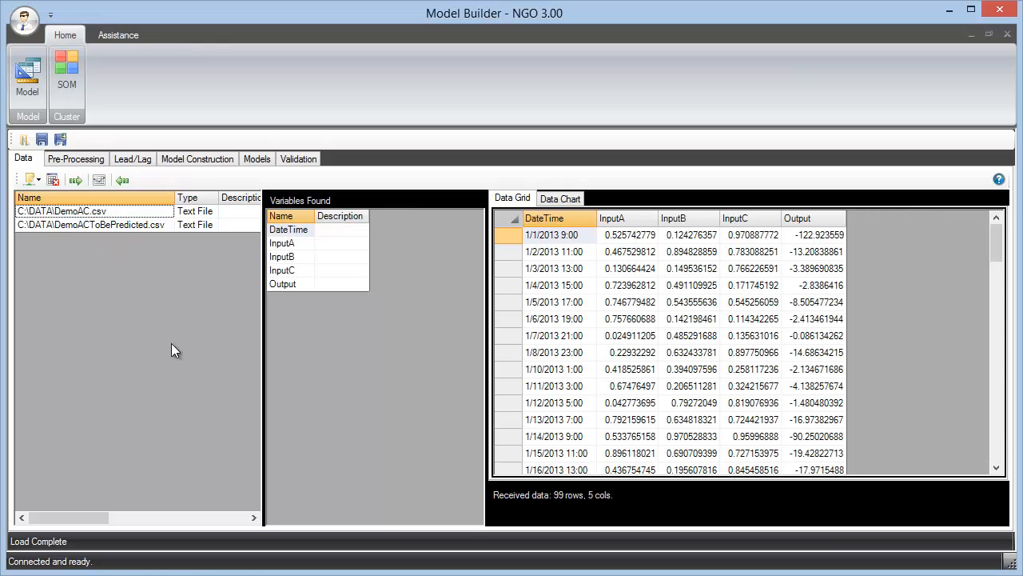
Plot the Output variable from pre-processing in a chart, inspect its values, and close the chart
left_click(89, 161)
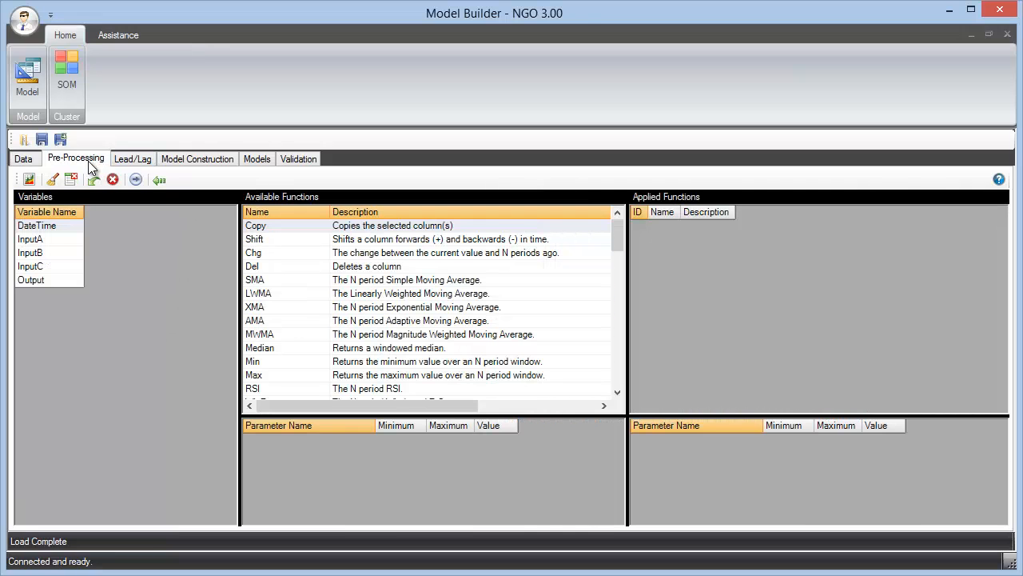
left_click(32, 280)
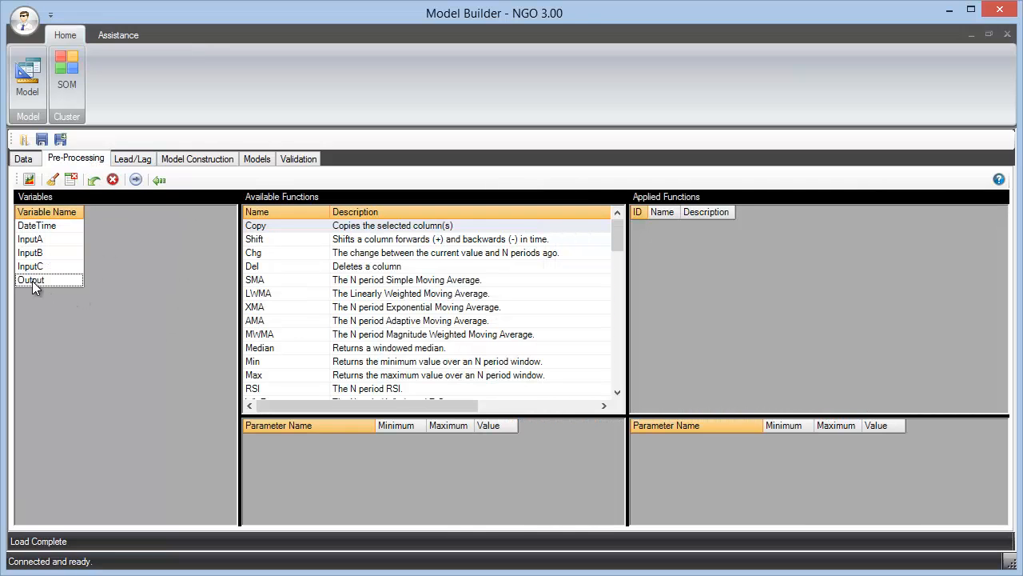
left_click(29, 179)
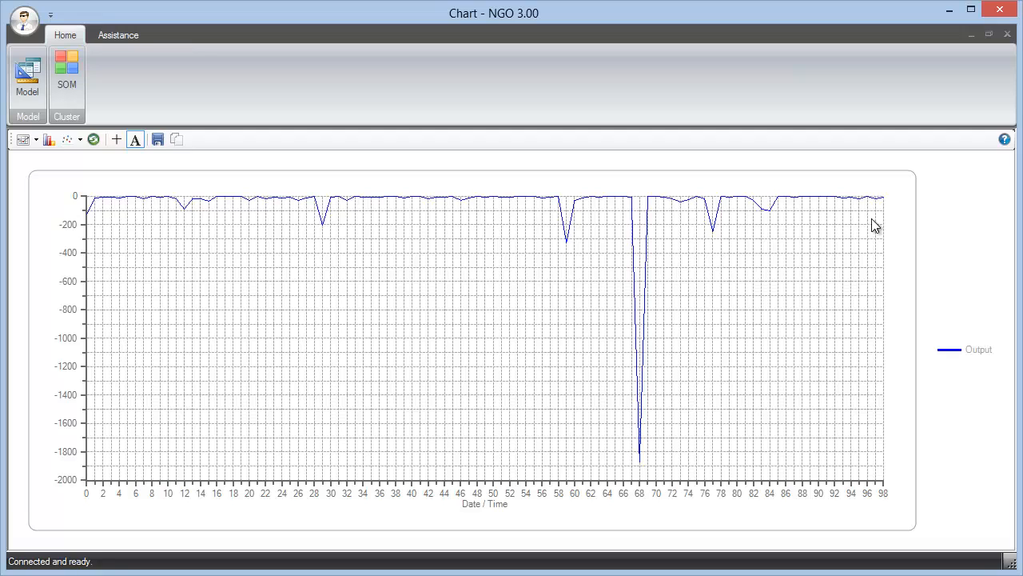
left_click(986, 35)
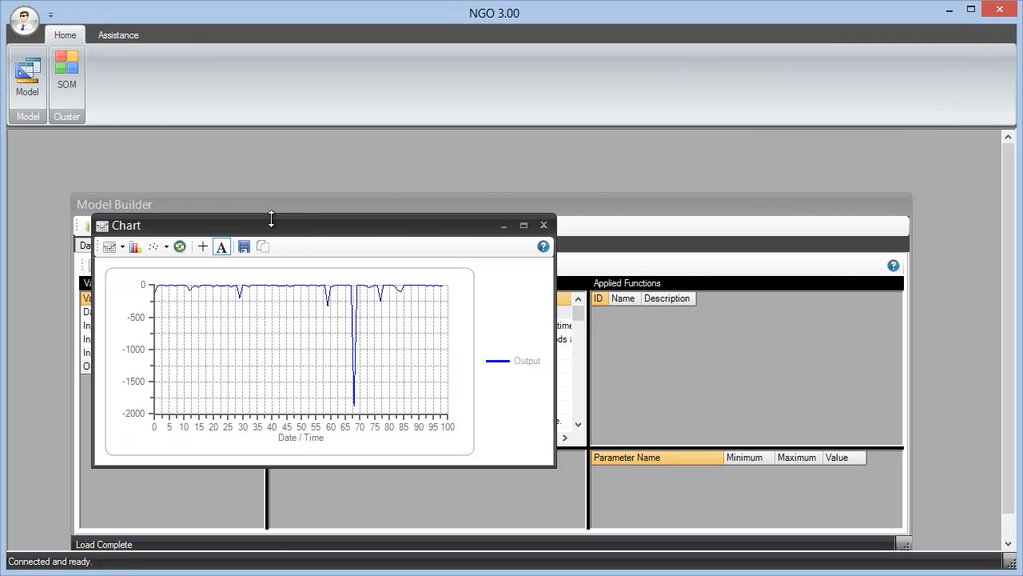
left_click_drag(271, 218, 382, 159)
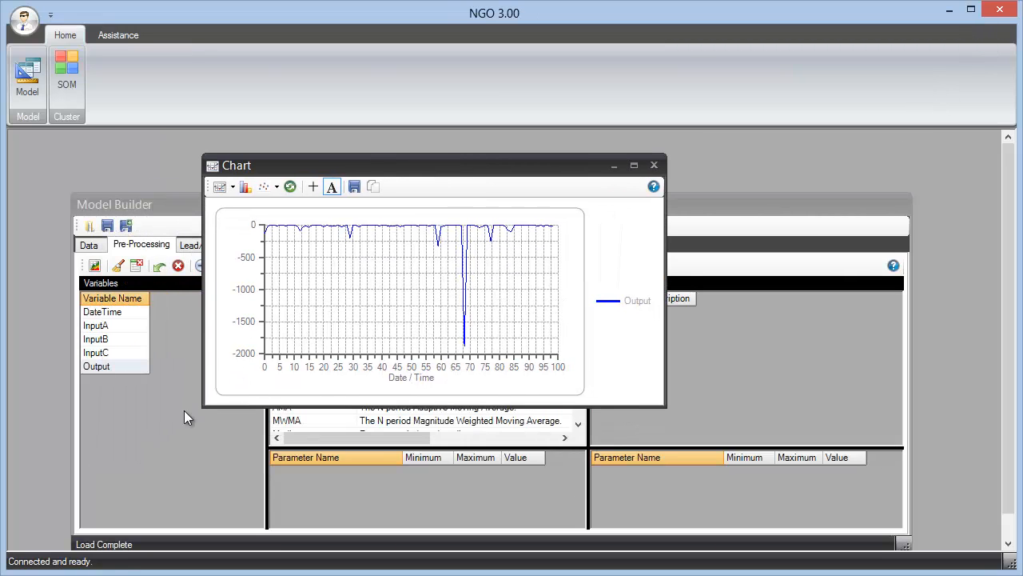
left_click(653, 166)
Maximize the Model Builder and rename the InputA variable to Pressure with the Renamer function
left_click(93, 354)
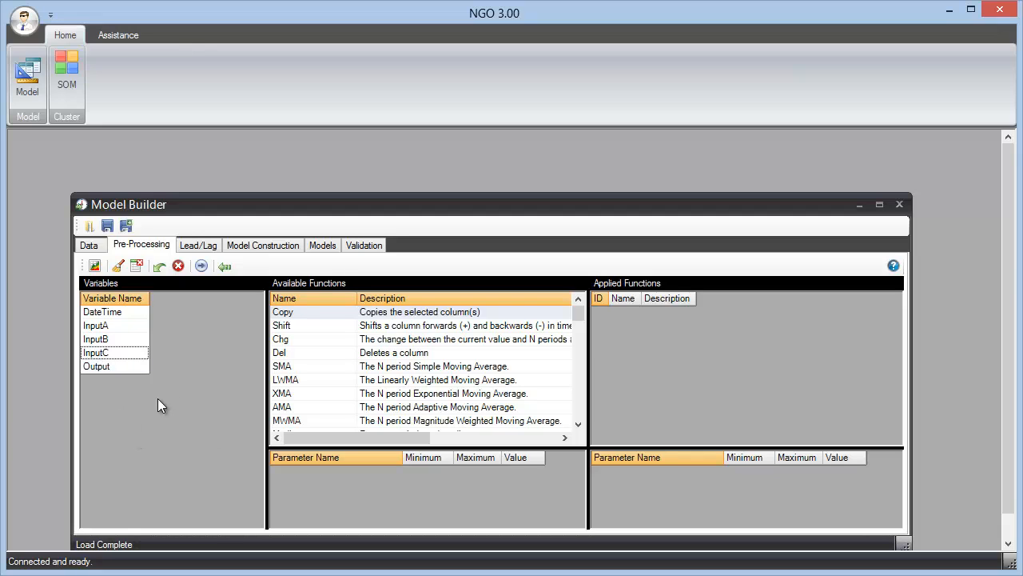
double_click(200, 209)
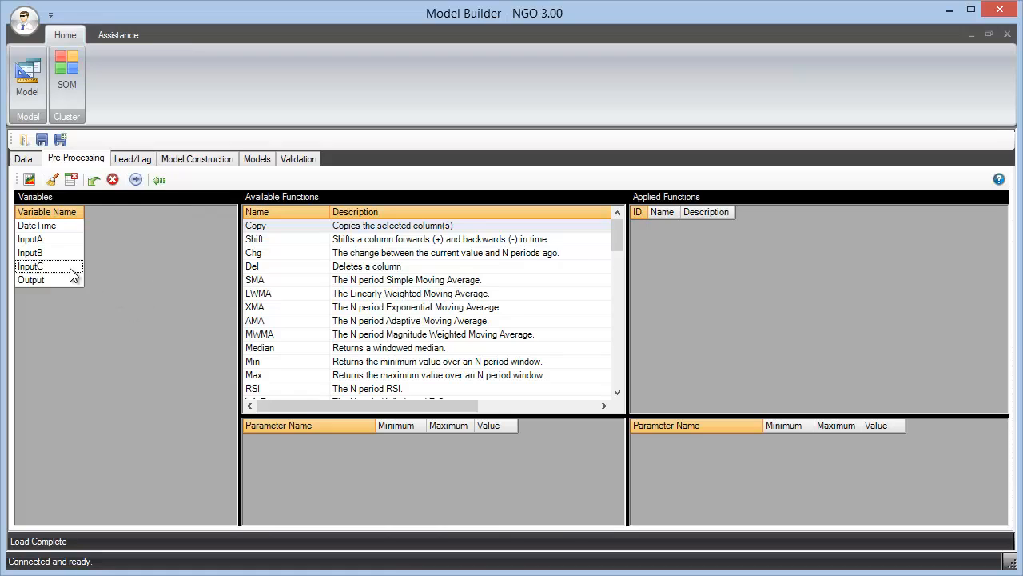
left_click(25, 243)
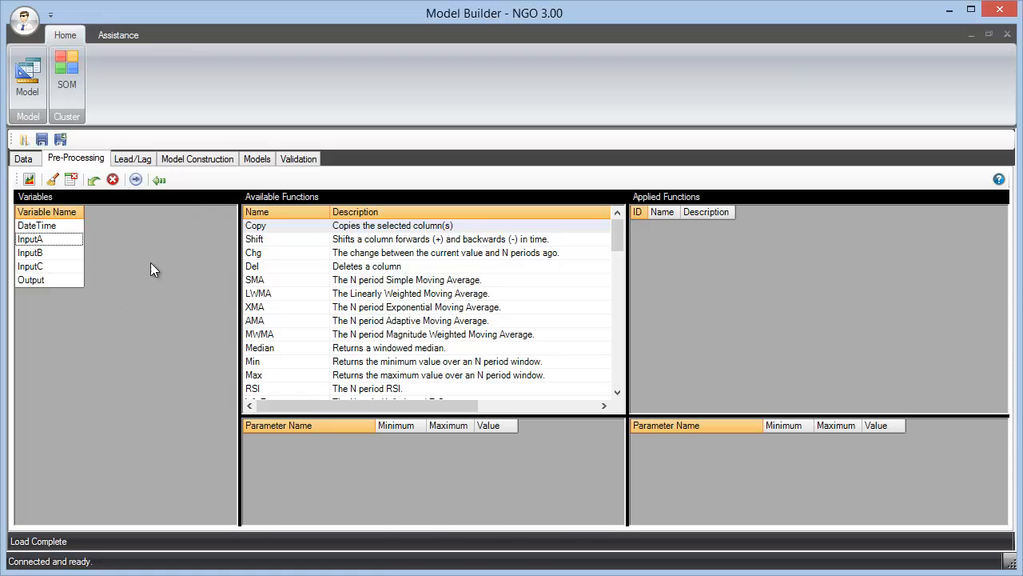
left_click_drag(617, 242, 613, 385)
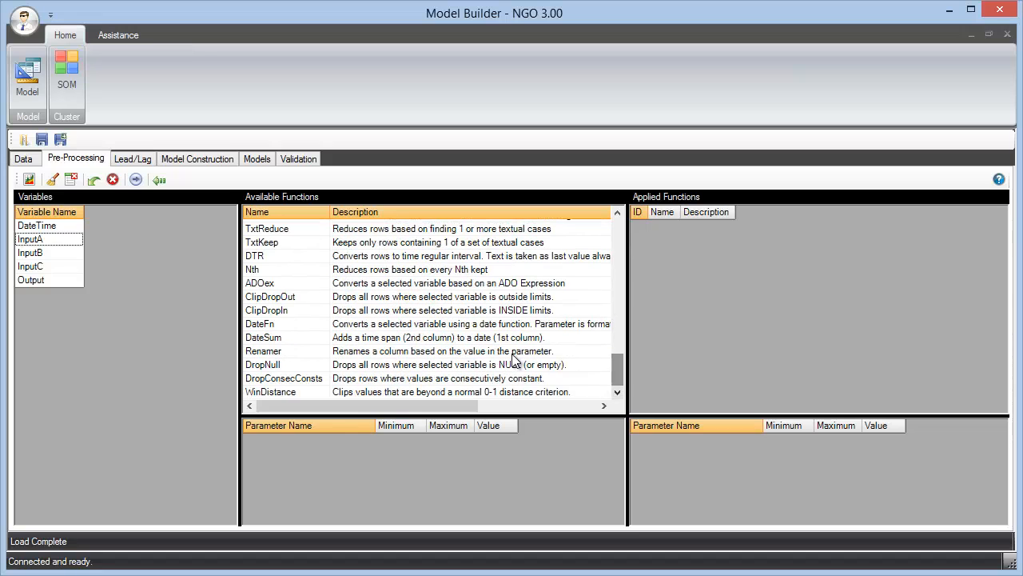
left_click(274, 352)
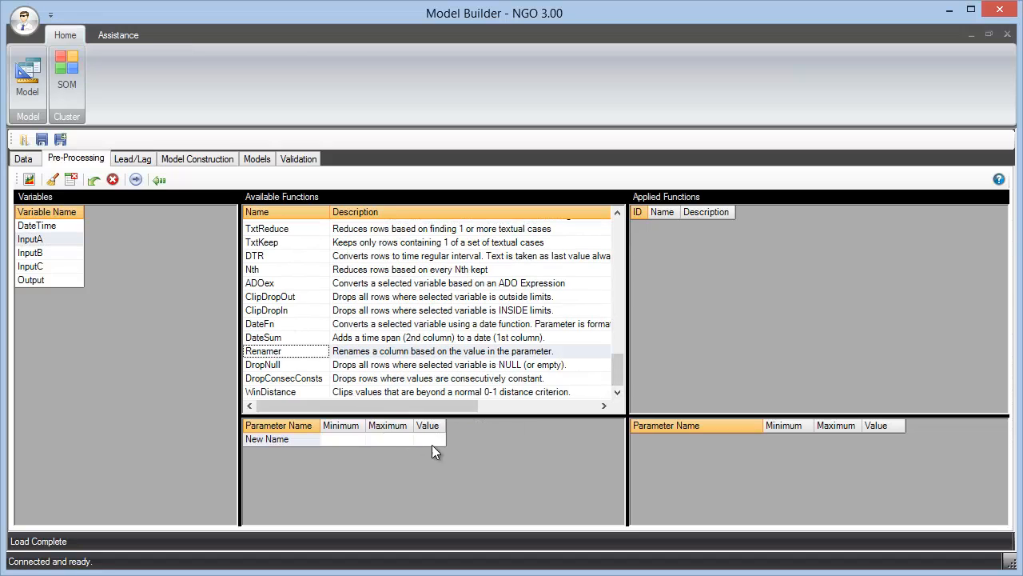
left_click(431, 439)
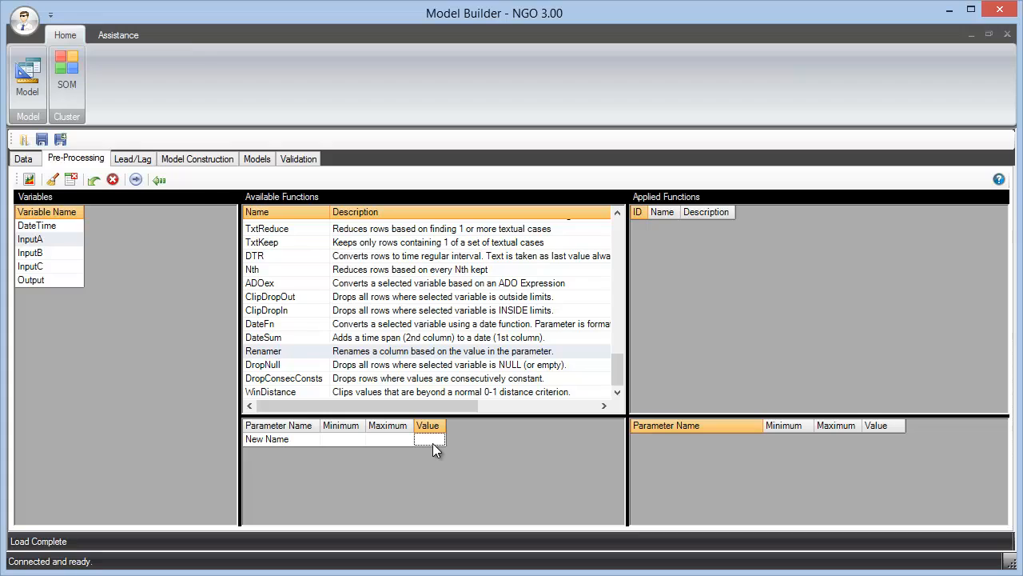
type("Pressure")
key("Return")
double_click(266, 354)
Apply the Renamer function to InputB with the new name Temperature
left_click(36, 240)
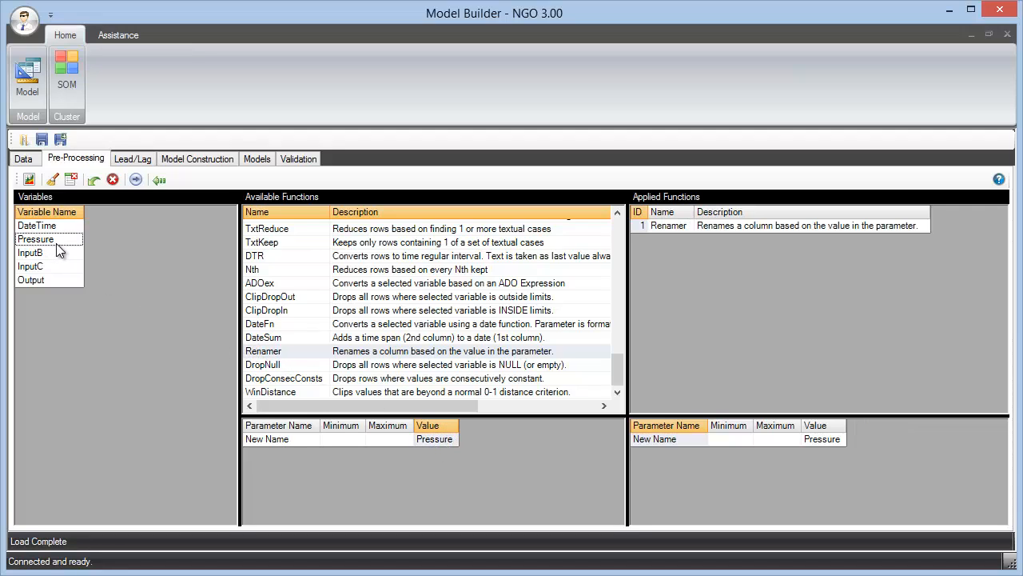
left_click(40, 254)
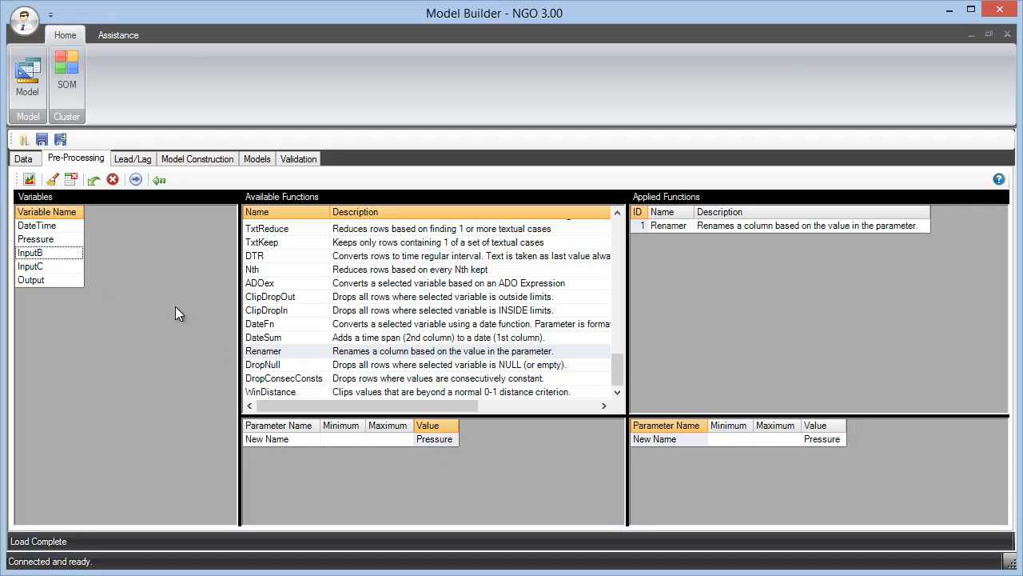
left_click(445, 442)
type("Temp")
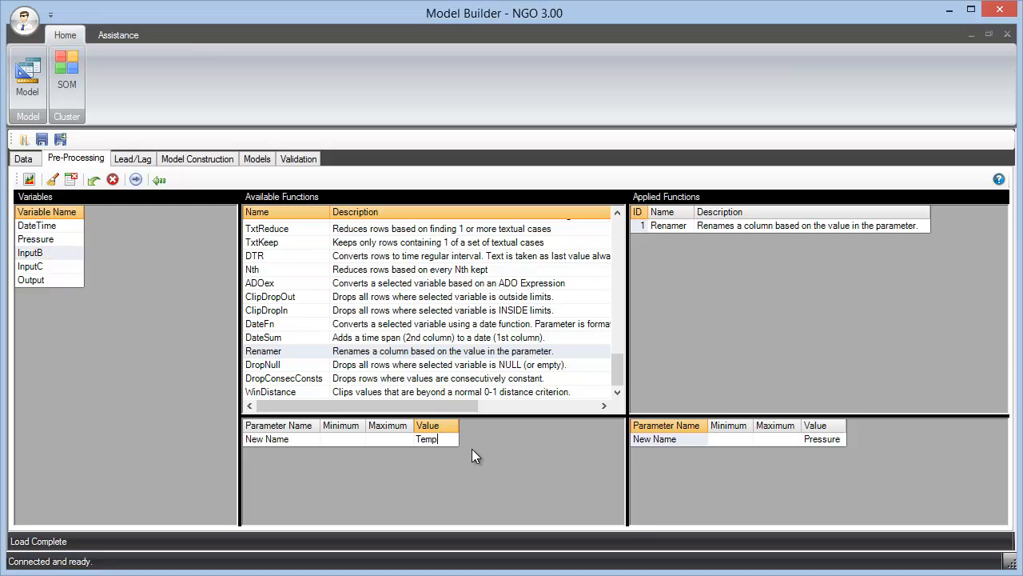
type("erature")
key("Return")
double_click(265, 352)
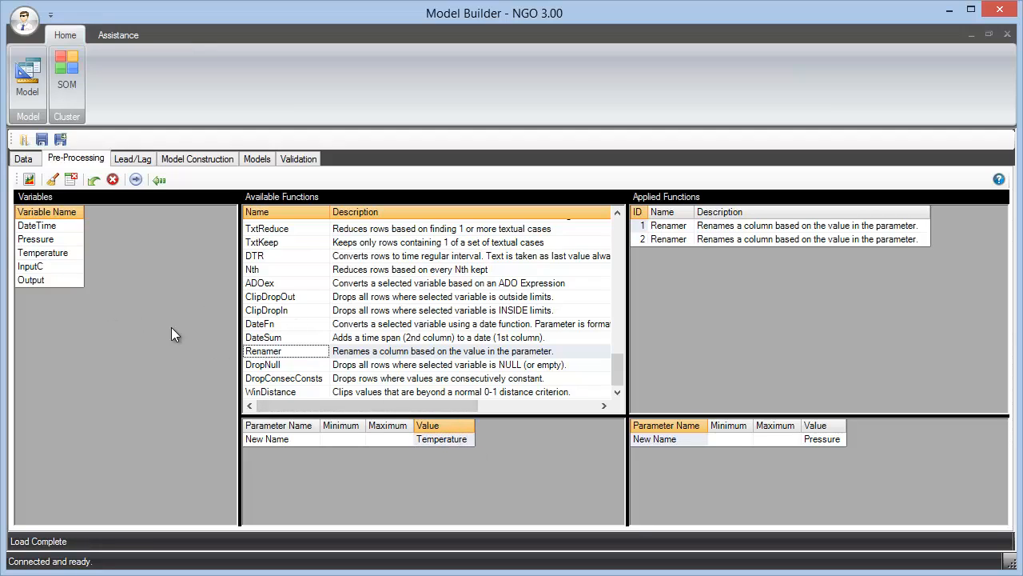
Apply the Renamer function to InputC with the new name Pct Material X
left_click(41, 268)
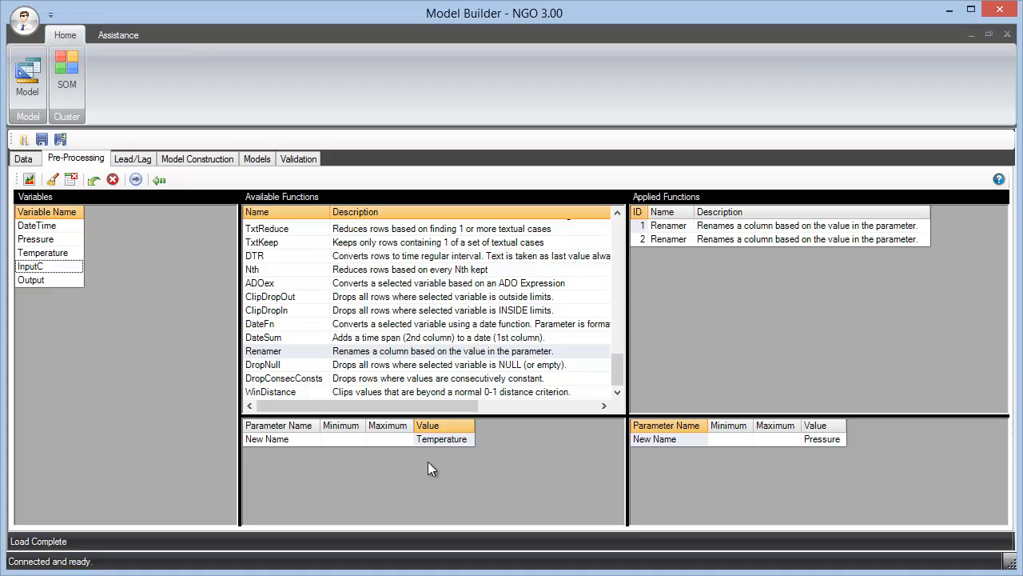
left_click(435, 442)
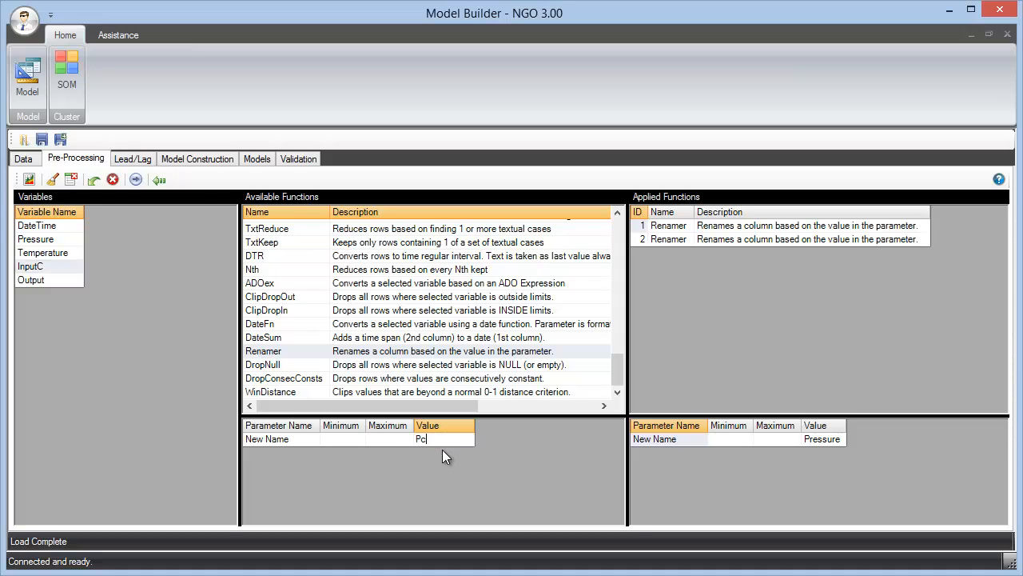
type("Pct Material X")
double_click(264, 353)
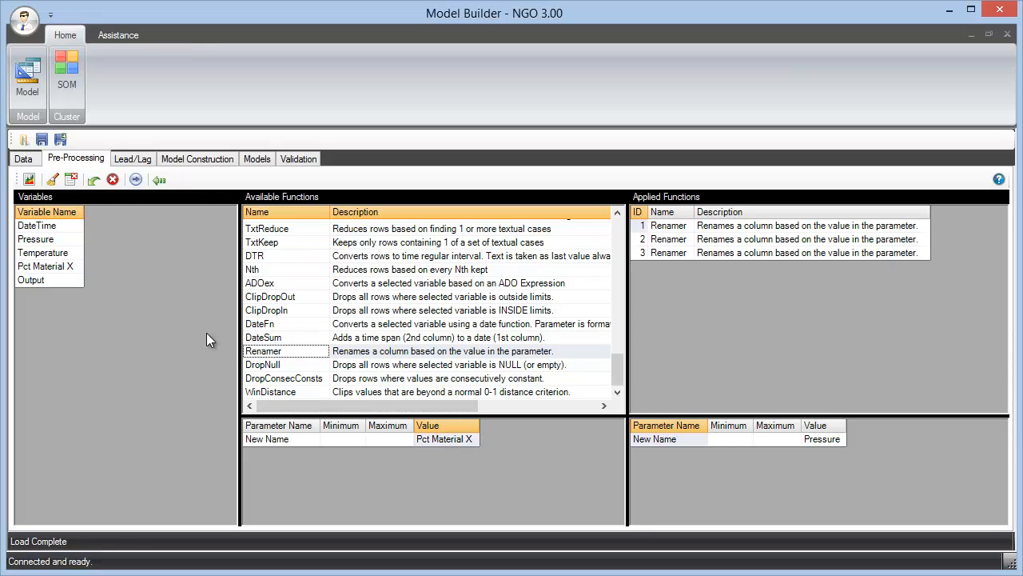
Rename the Output variable to Quality Metric with the Renamer function
left_click(30, 280)
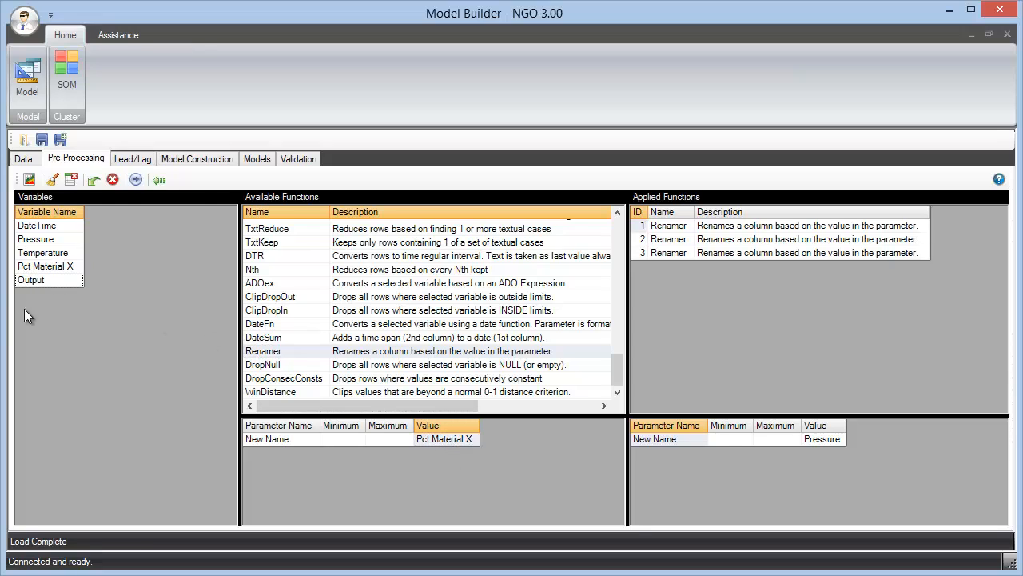
left_click(268, 355)
left_click(449, 444)
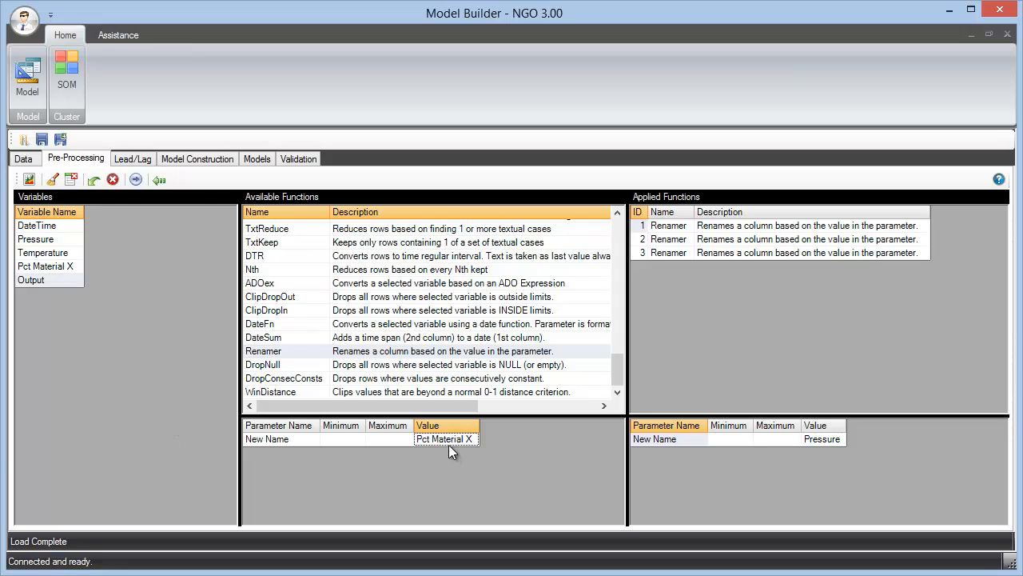
type("P")
key("BackSpace")
type("Quality Metric")
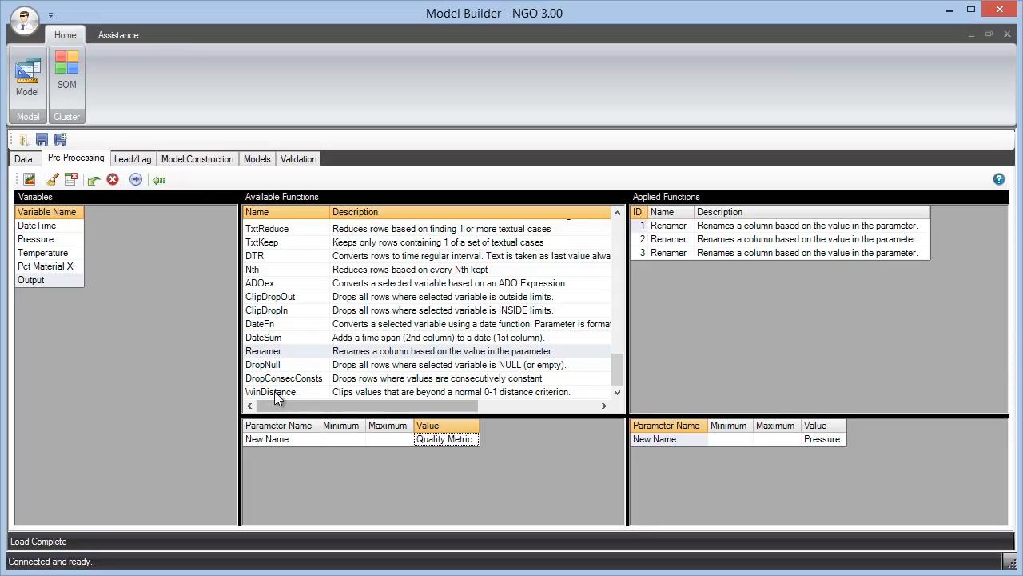
left_click(274, 352)
double_click(274, 352)
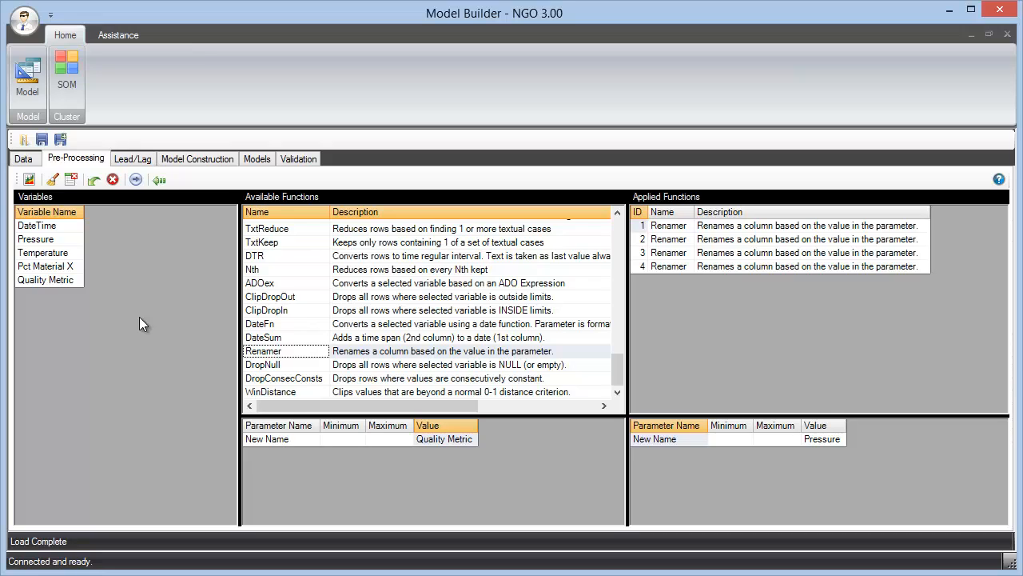
Plot the Quality Metric variable in a chart, examine its dips, and close the chart
left_click(36, 239)
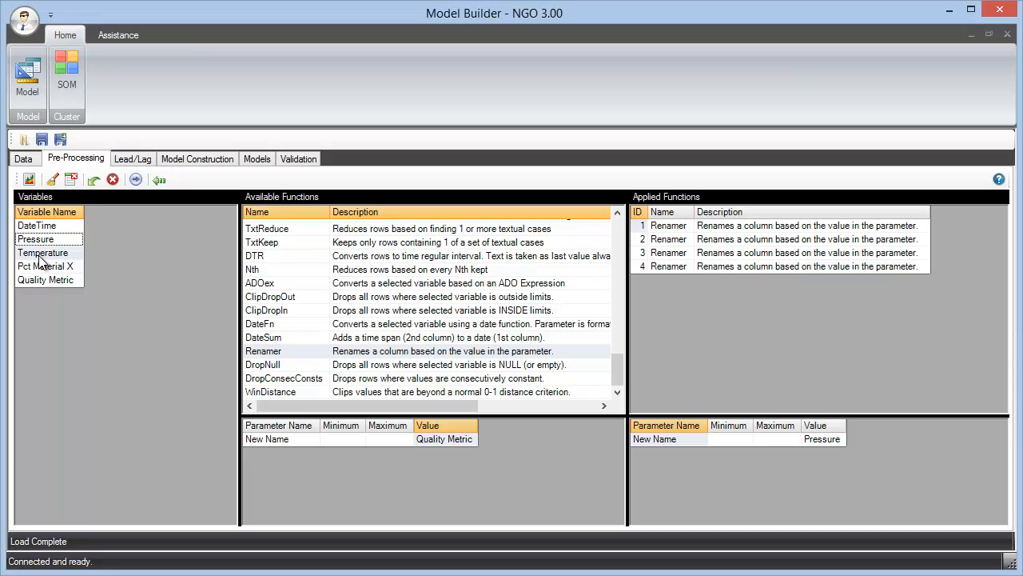
left_click(45, 267)
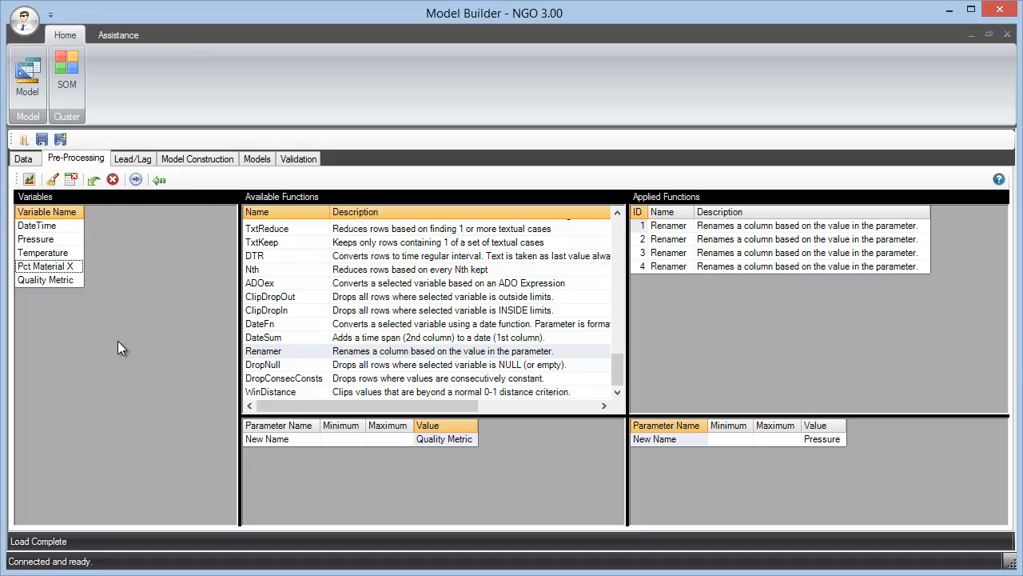
left_click(70, 280)
left_click(29, 180)
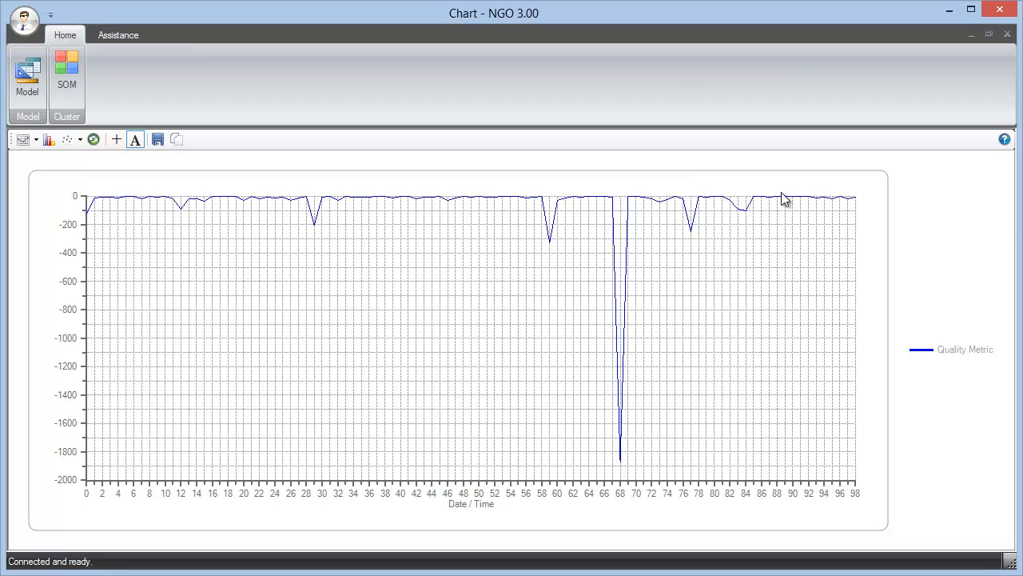
left_click(989, 36)
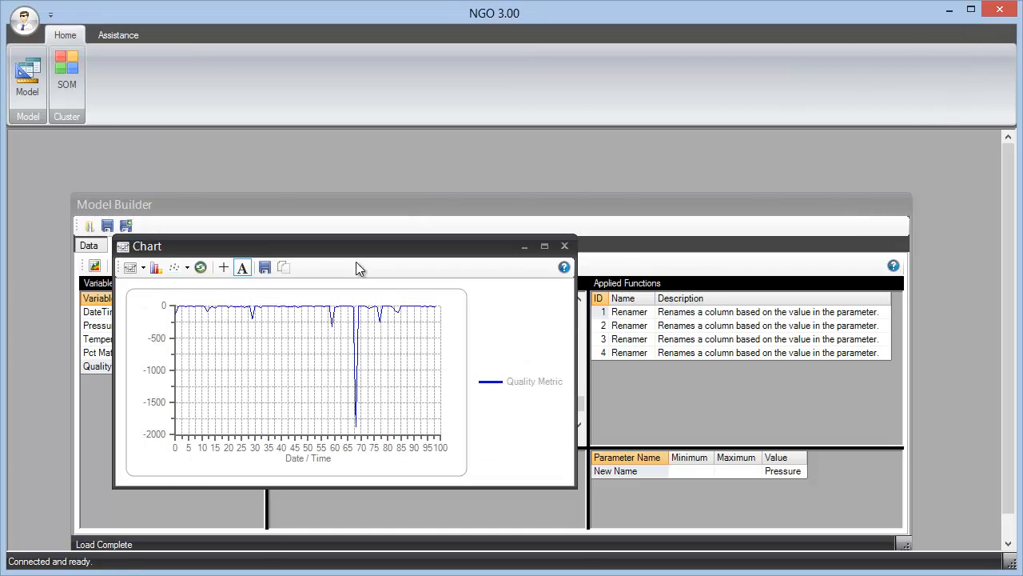
left_click(565, 248)
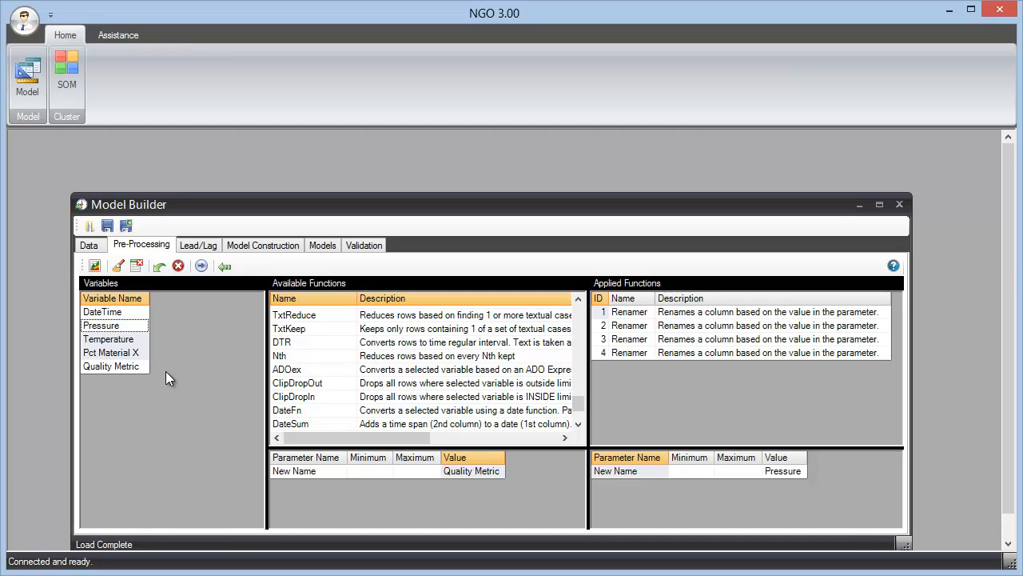
Apply the Mult function to the Quality Metric variable with a multiplier of -1
left_click(132, 367)
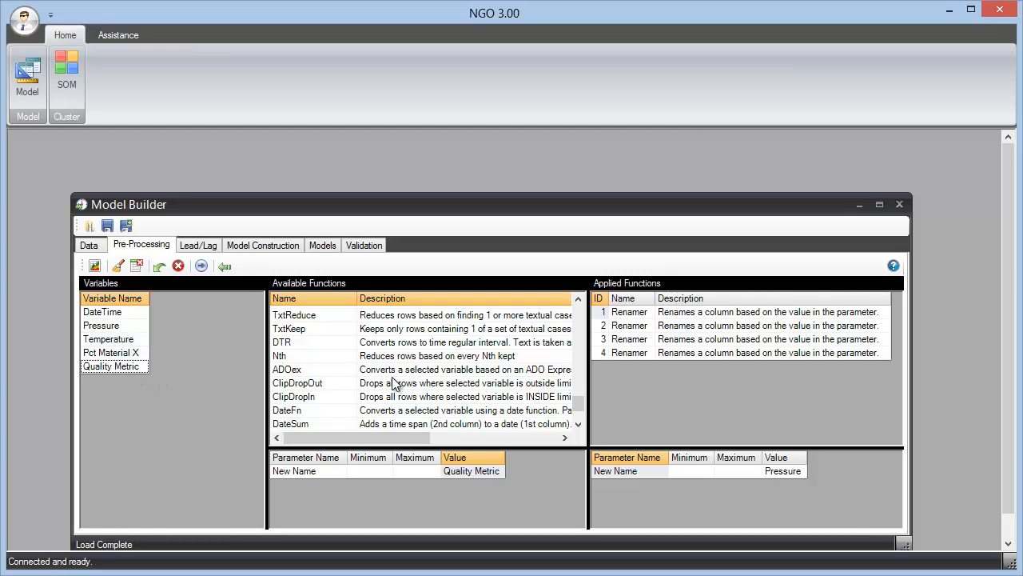
scroll(581, 328, "up", 8)
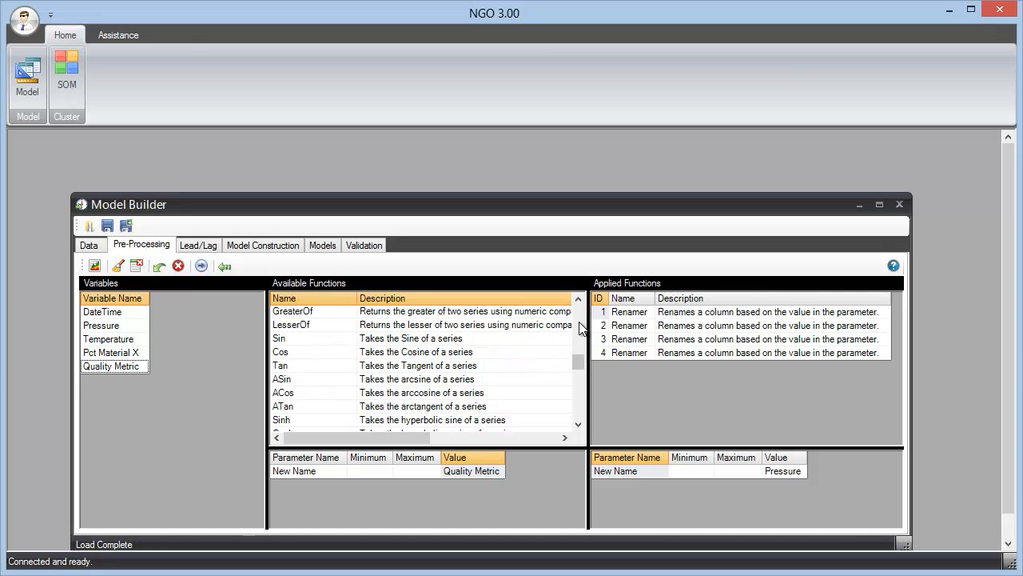
scroll(581, 328, "up", 3)
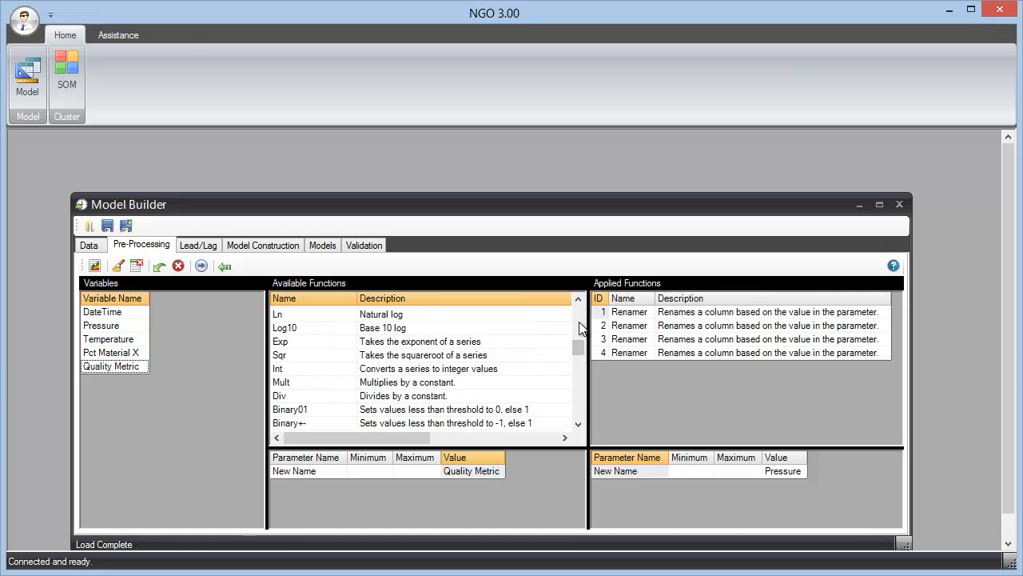
left_click(322, 381)
left_click(460, 473)
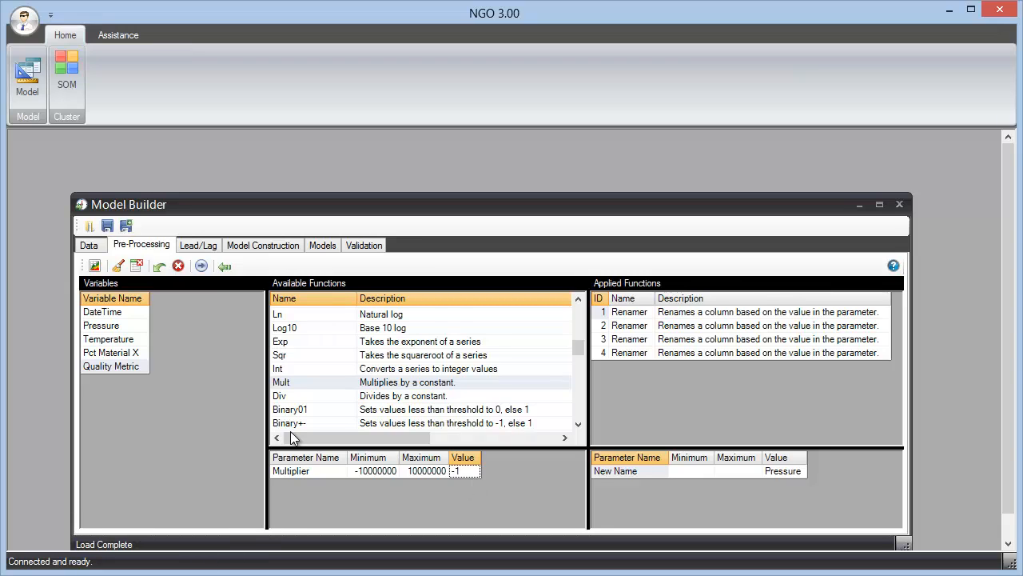
double_click(280, 384)
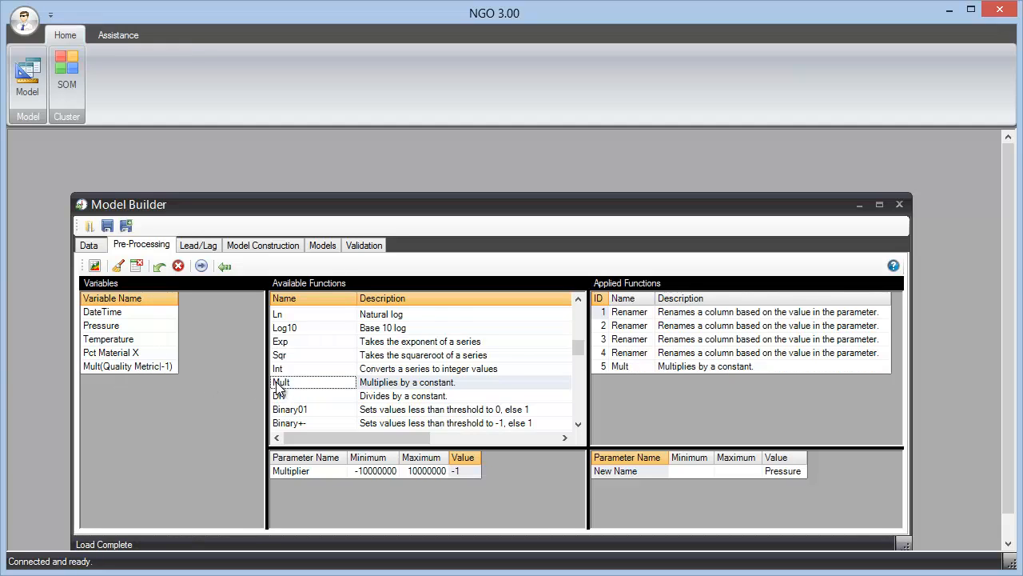
Check the inverted Quality Metric in a chart, close it, and apply the Binary01 function to the variable with a threshold of 50
left_click(94, 266)
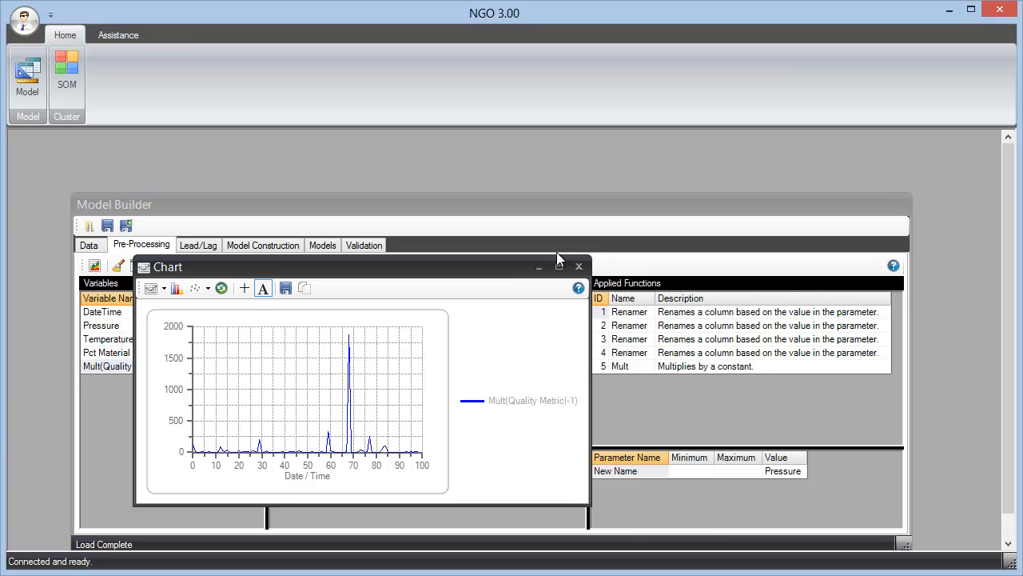
left_click(578, 267)
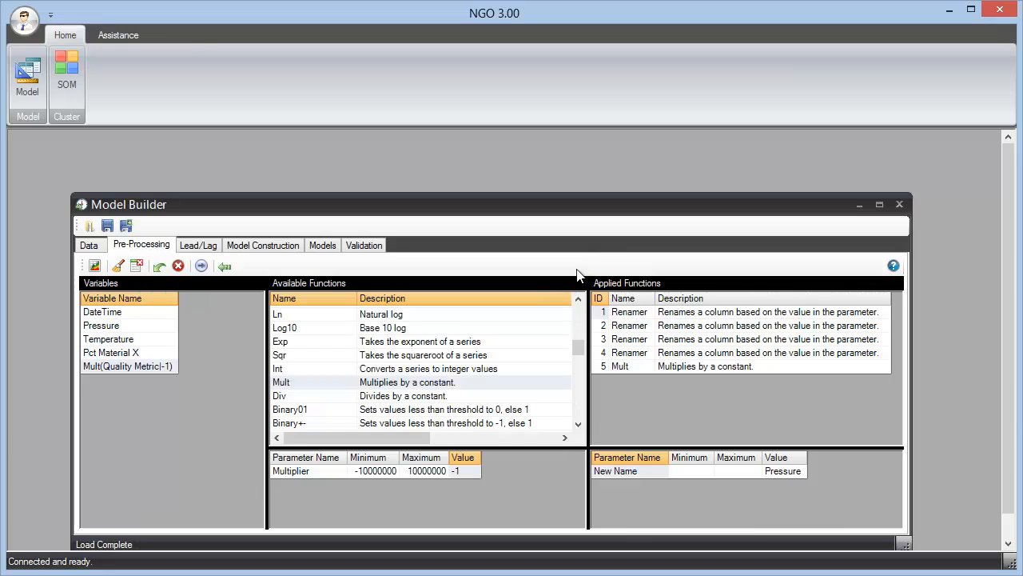
left_click(297, 411)
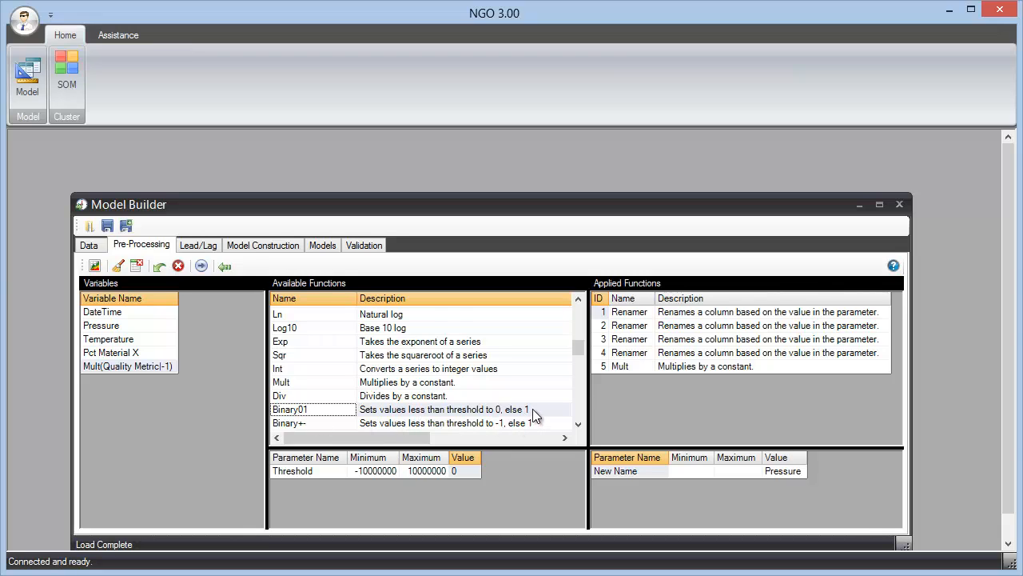
left_click(460, 471)
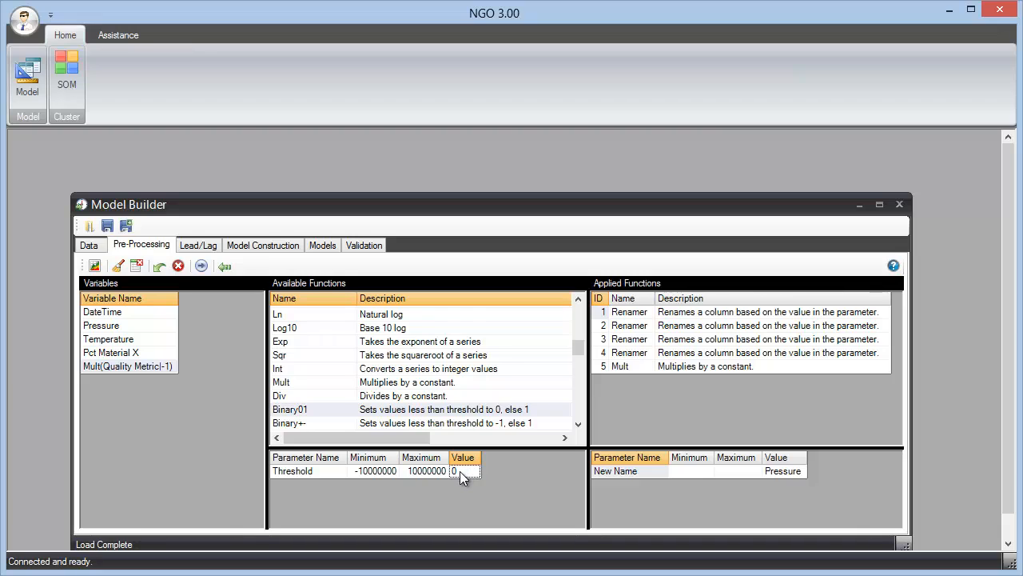
type("50")
double_click(292, 411)
Plot the Binary01 quality variable in a chart, examine its spikes, and close the chart
left_click(159, 367)
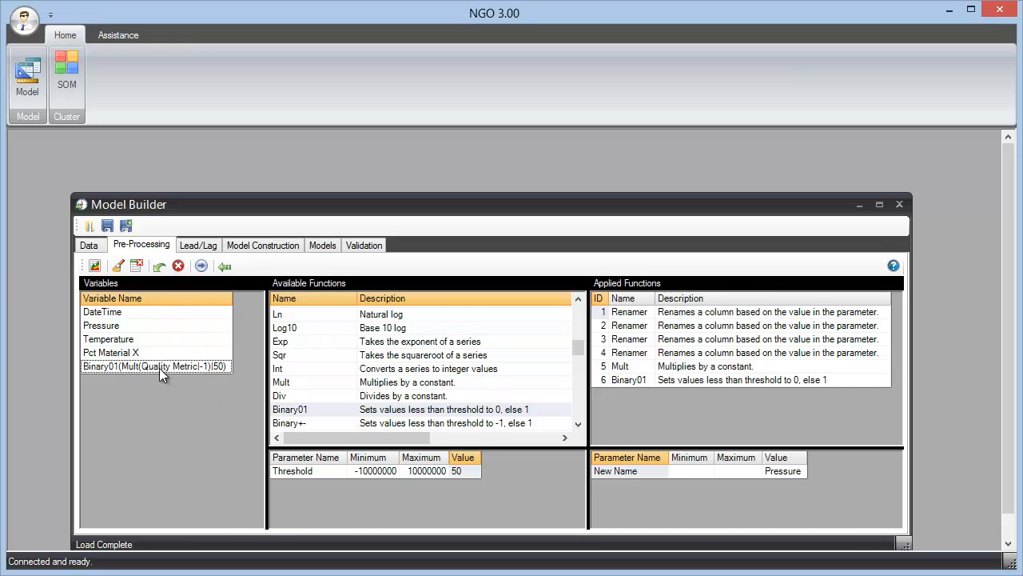
left_click(95, 266)
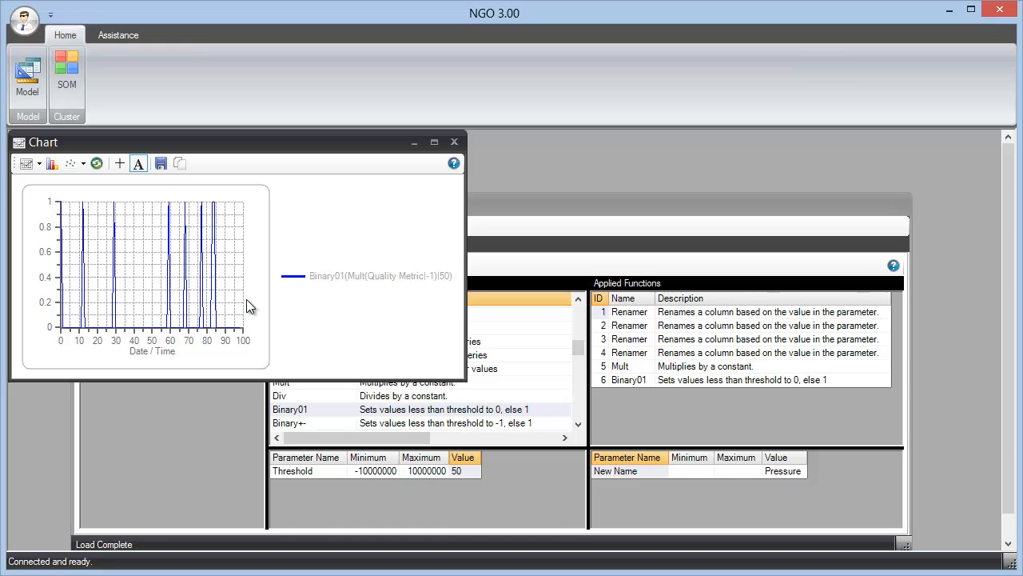
left_click(453, 144)
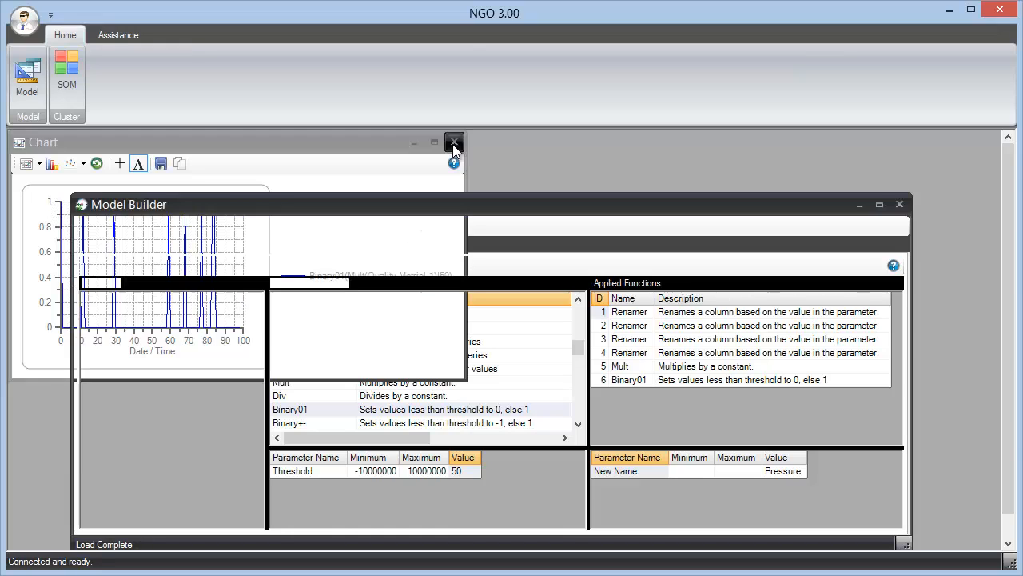
Go to Model Construction, maximize the Model Builder window, and set Pressure, Temperature and Pct Material X as optional inputs
left_click(107, 326)
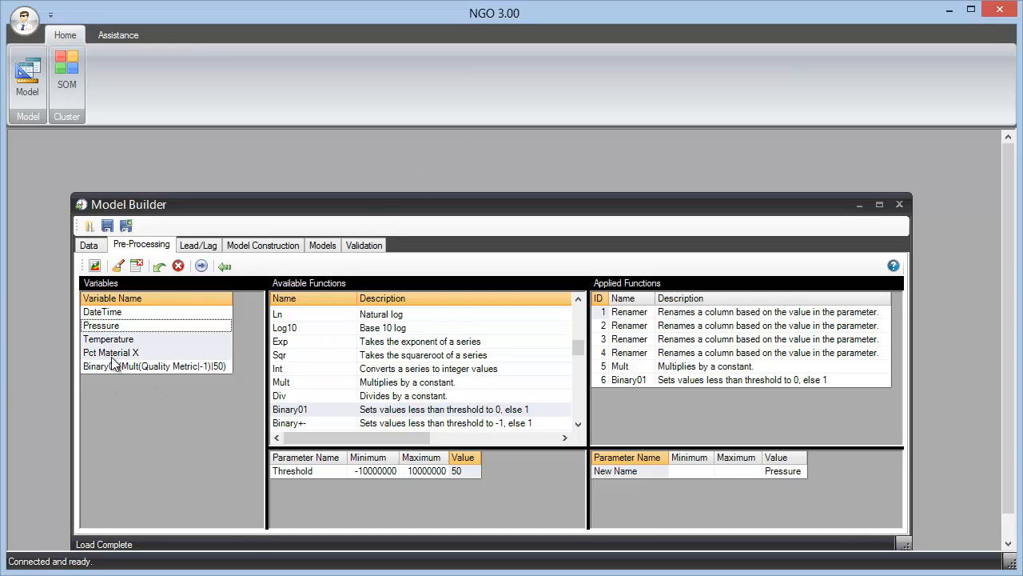
left_click(112, 356)
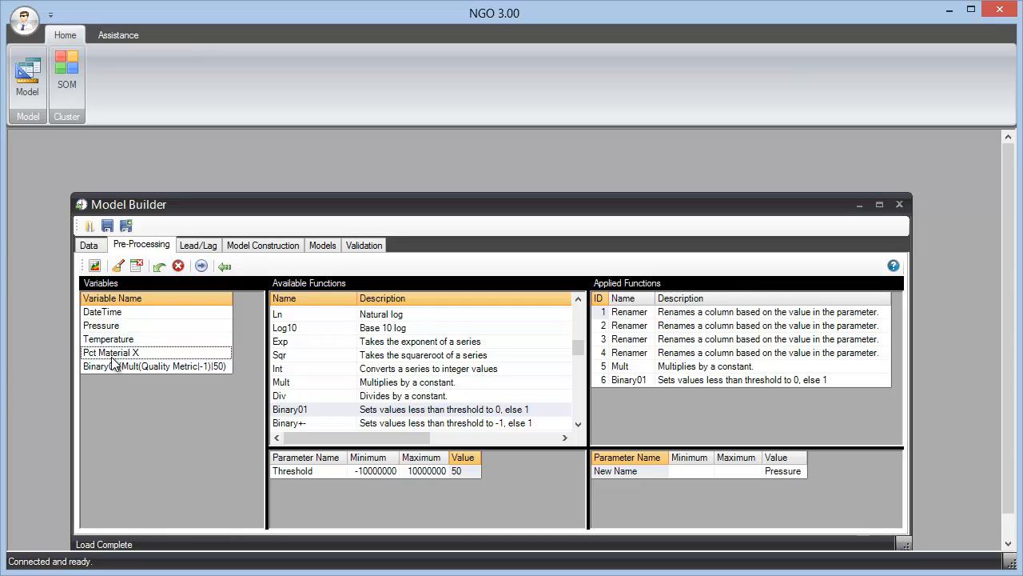
left_click(267, 245)
double_click(261, 200)
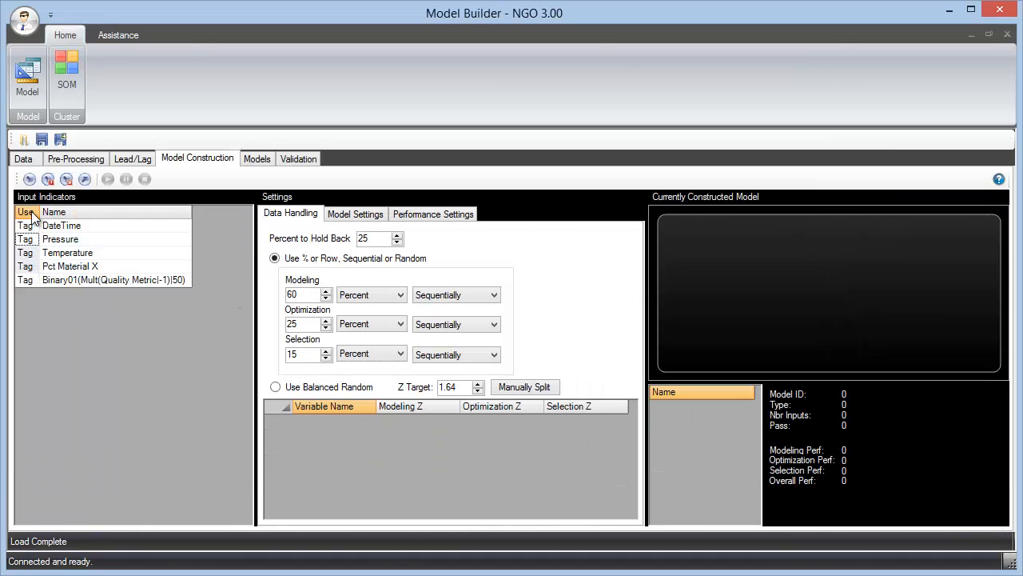
left_click(30, 178)
Set the Binary01 quality variable as Predicted and run the model production
left_click(43, 278)
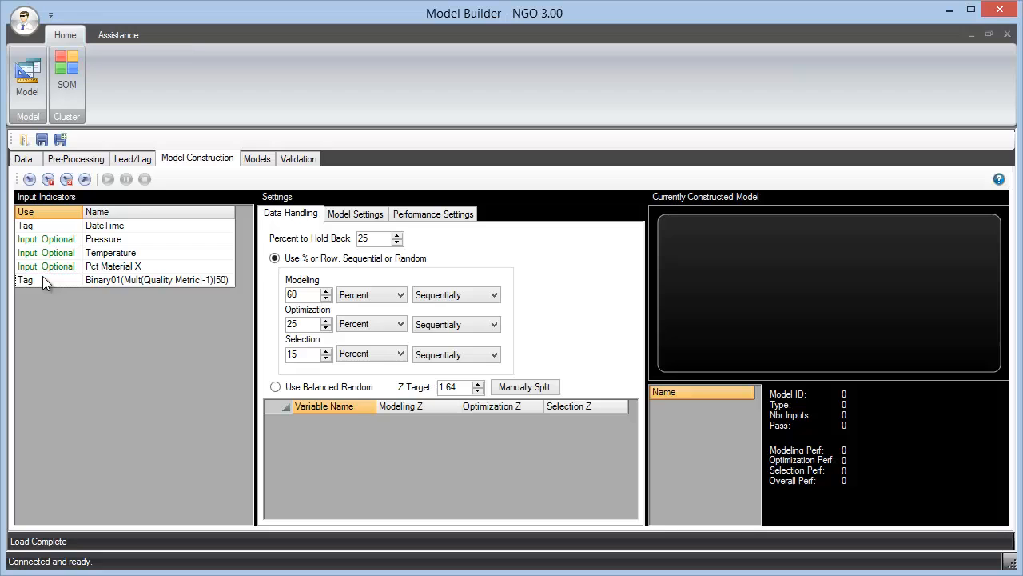
left_click(88, 178)
left_click(107, 178)
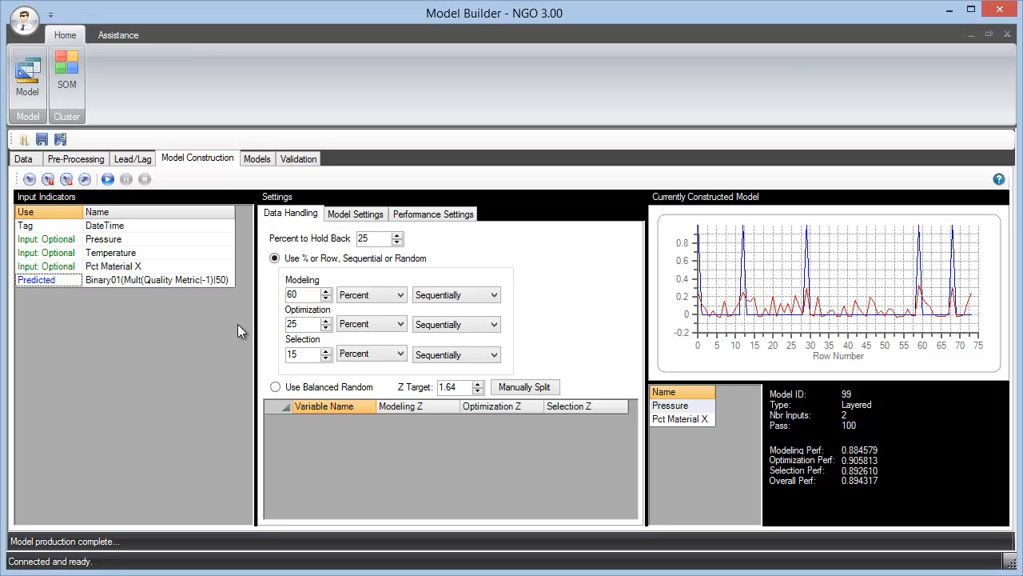
Examine the System model's fit, performance metrics and input sensitivity, keep Average as the model merge method, and view the validation chart
left_click(256, 160)
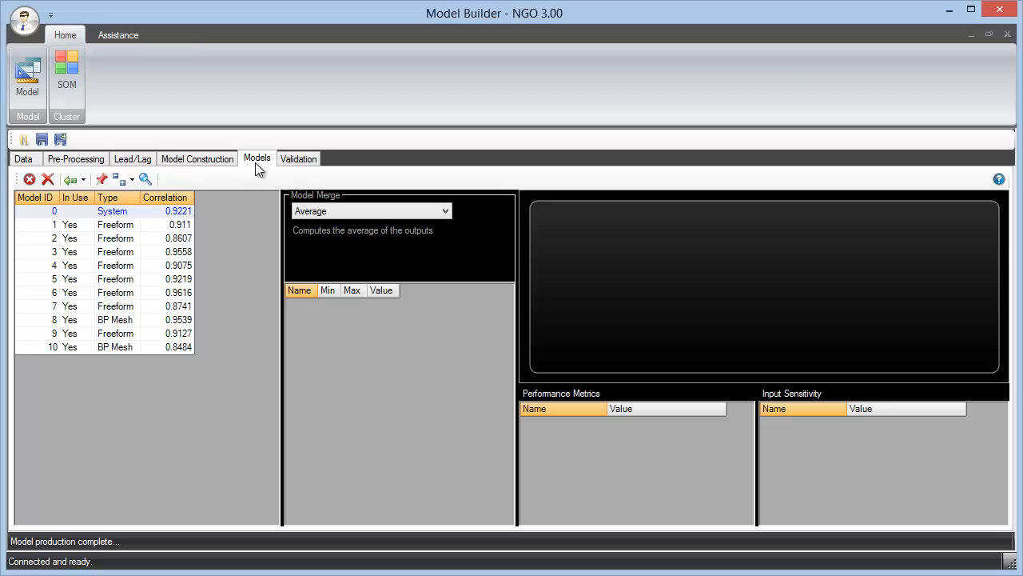
left_click(155, 214)
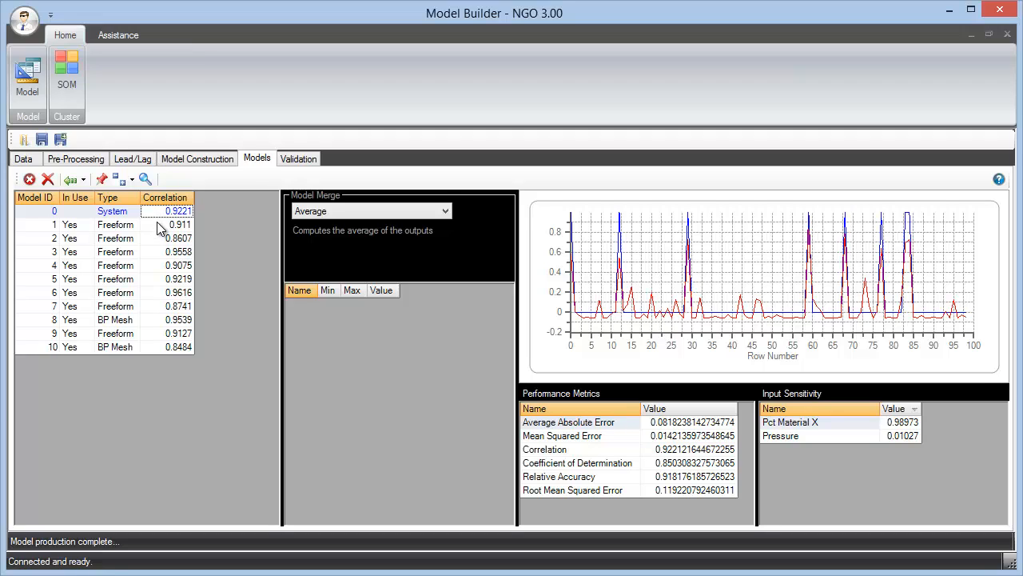
left_click(312, 214)
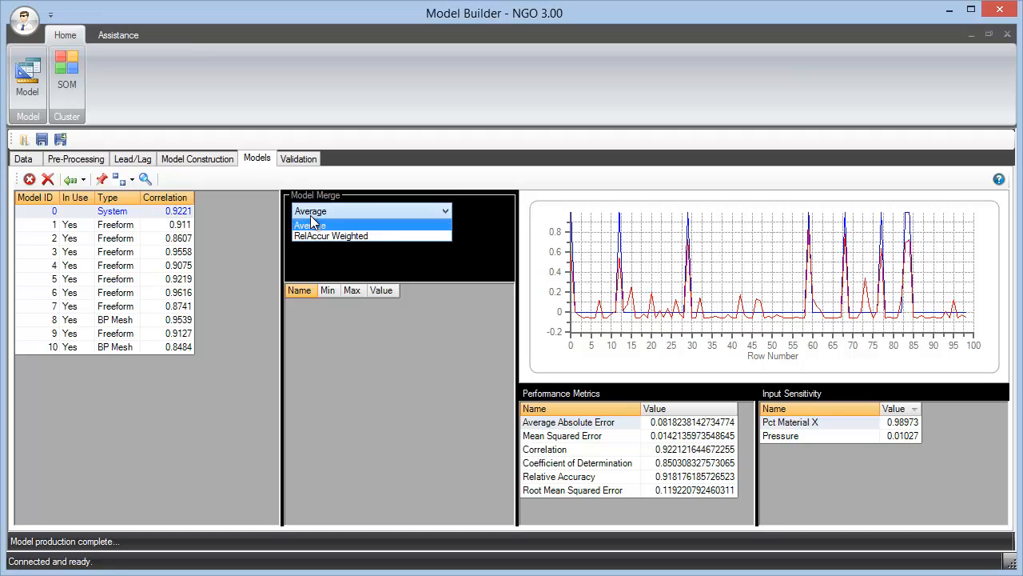
left_click(312, 222)
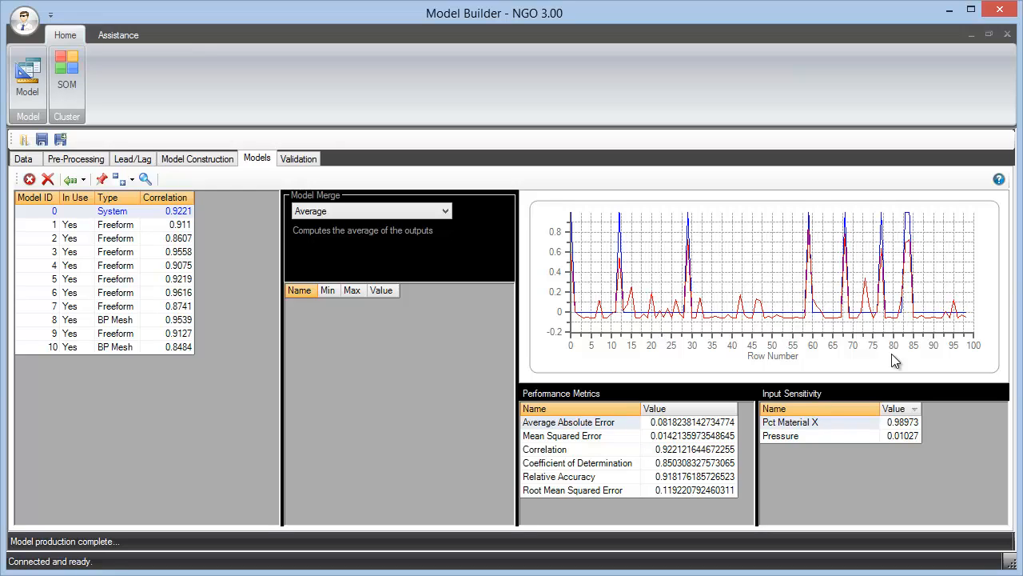
left_click(303, 164)
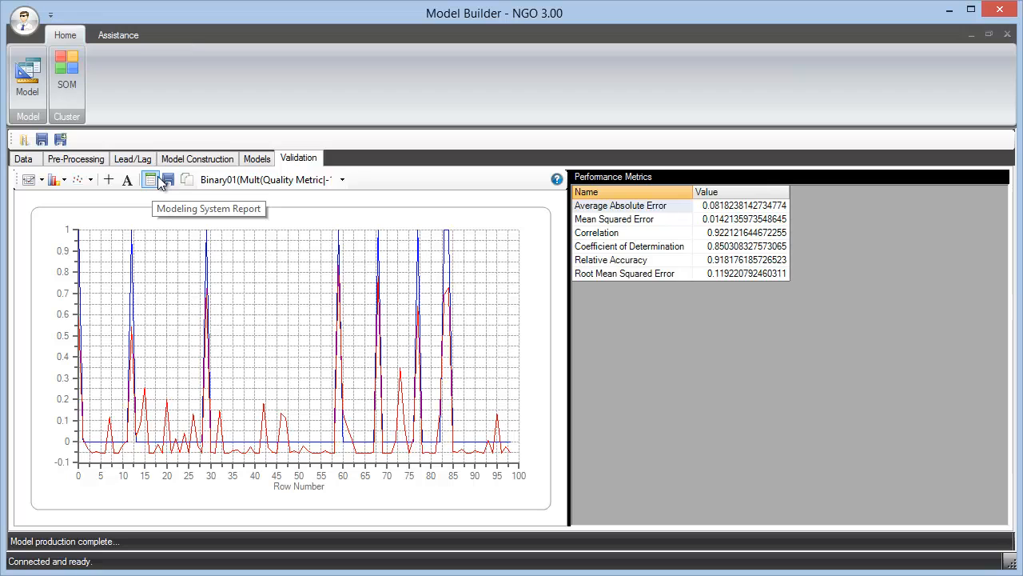
Explore model 1 in the Performance Explorer by plotting the predicted quality against Pressure and Pct Material X, and close the explorer
left_click(256, 159)
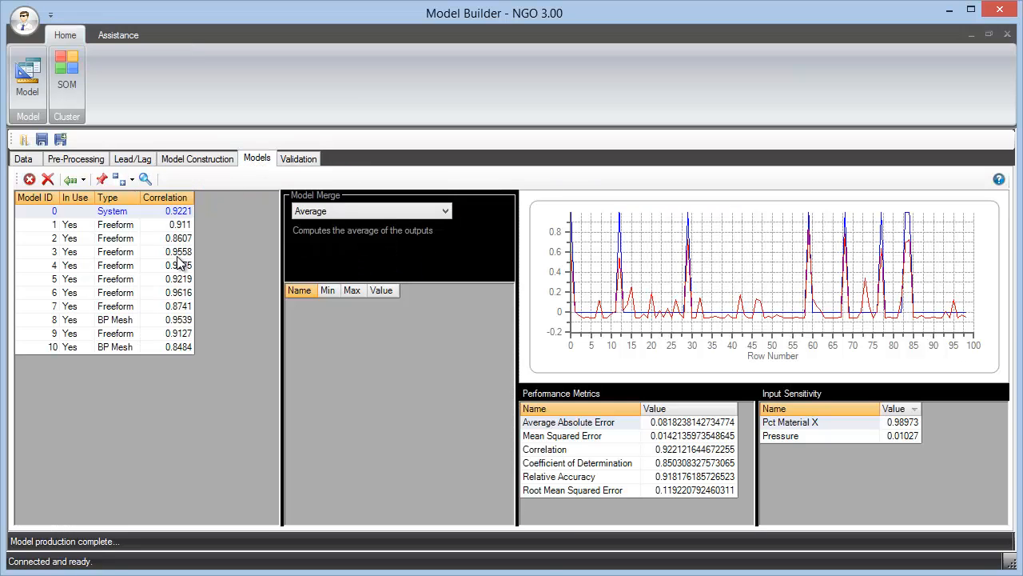
left_click(179, 226)
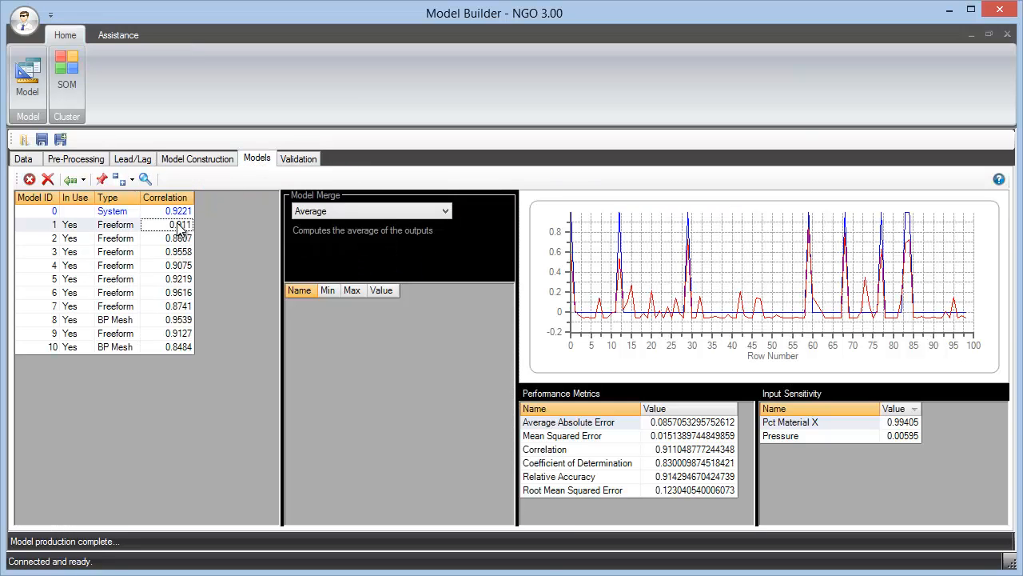
left_click(144, 178)
left_click(526, 149)
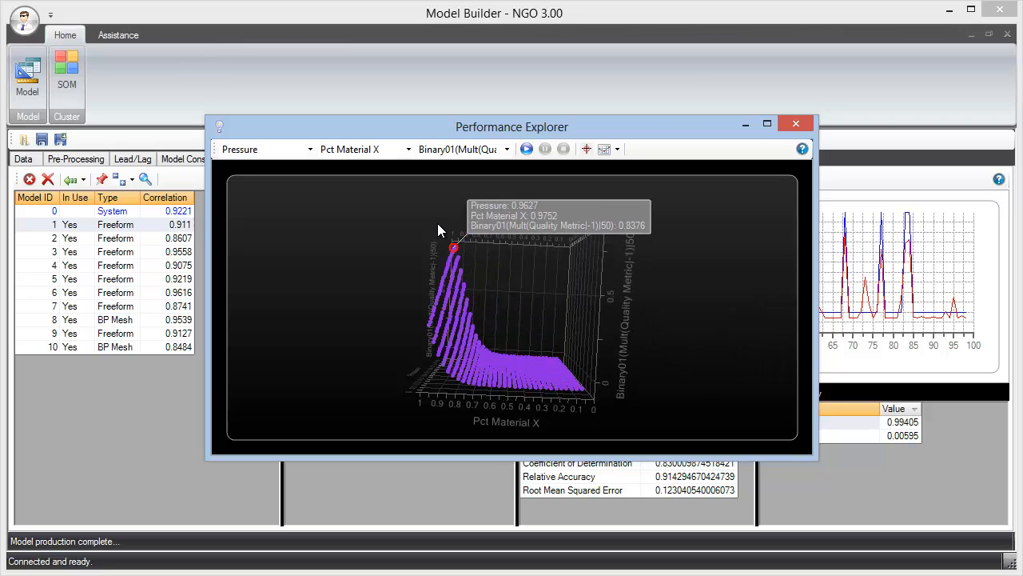
left_click(796, 124)
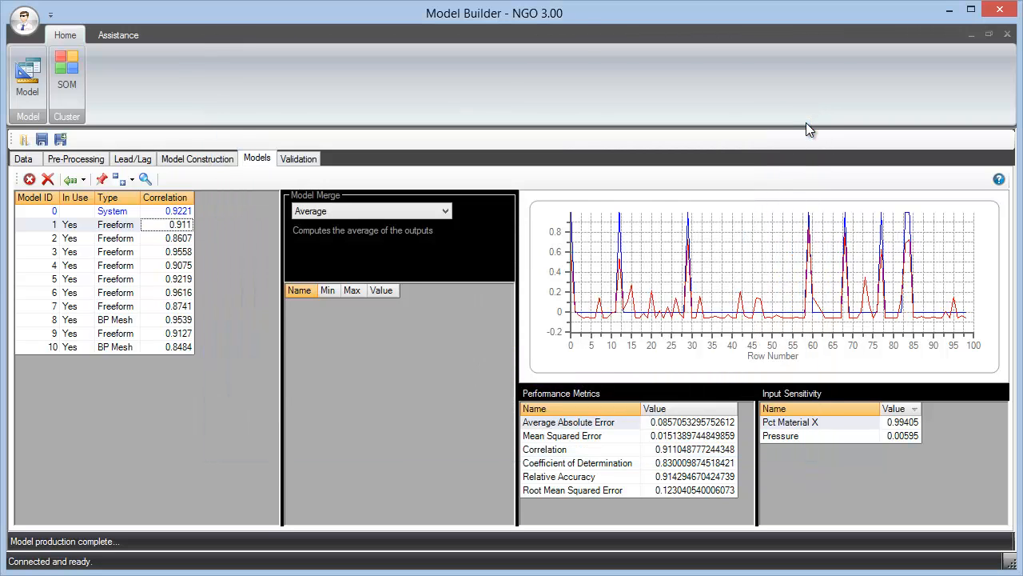